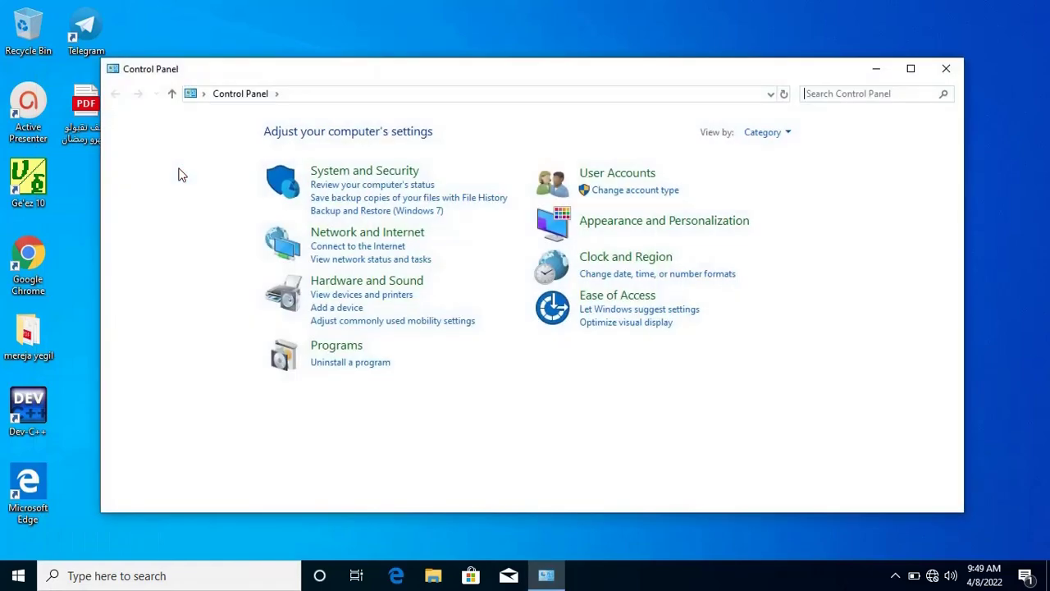
Step: Open Devices and Printers in a maximized window and remove the second HP LaserJet P2035 printer
left_click(338, 295)
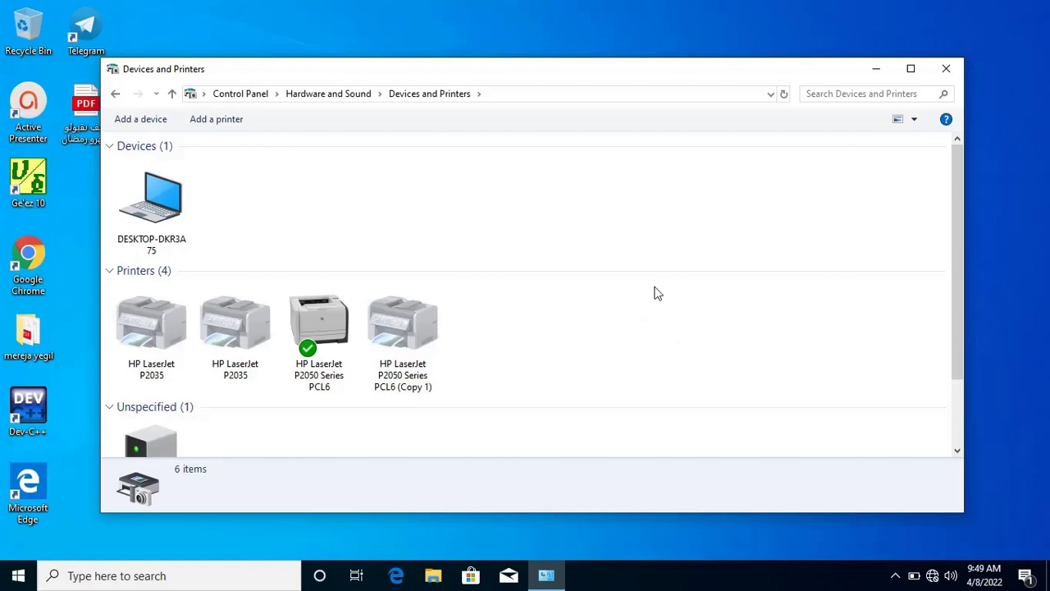
left_click(911, 68)
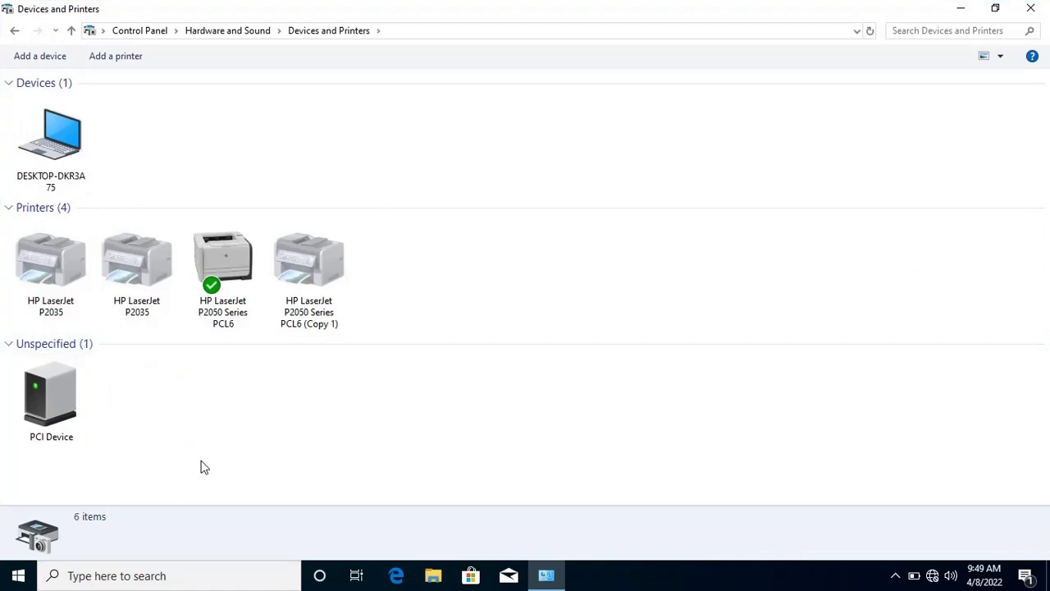
left_click(148, 261)
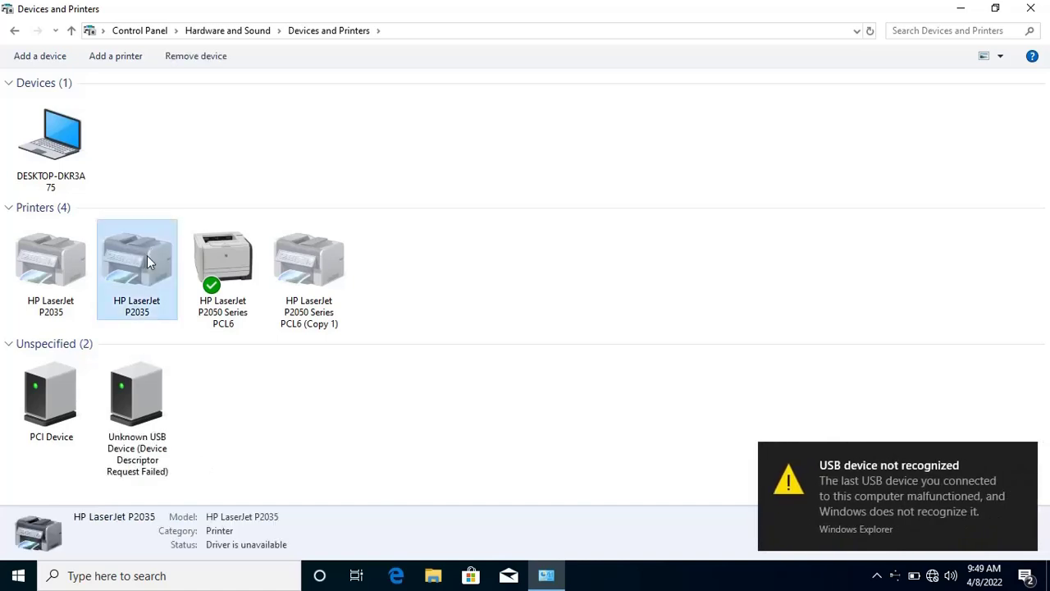
right_click(147, 261)
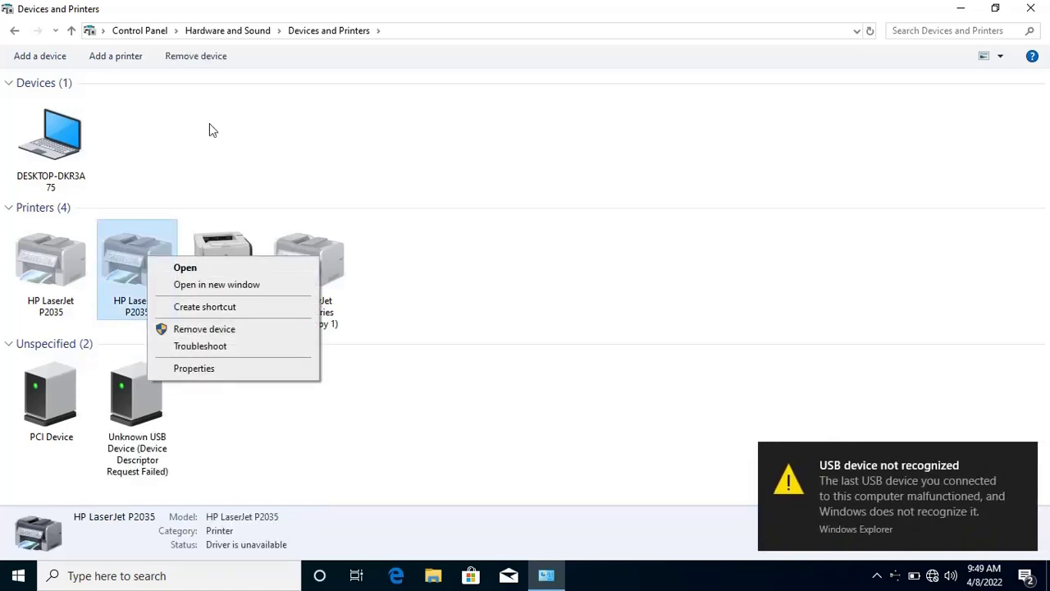
left_click(202, 57)
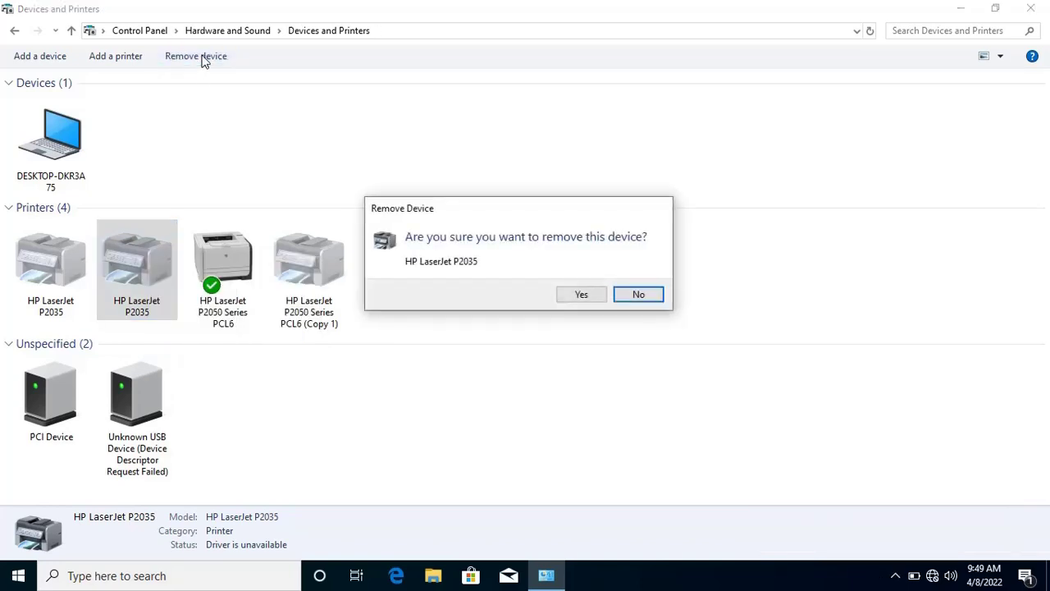
left_click(564, 293)
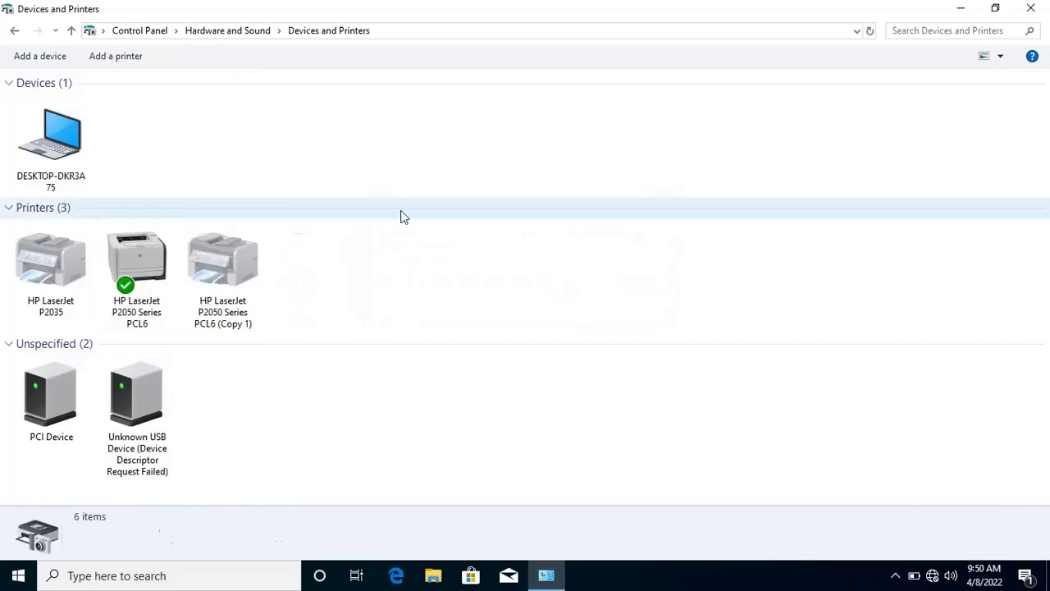
Step: Remove the remaining HP LaserJet P2035 printer from the computer
left_click(41, 275)
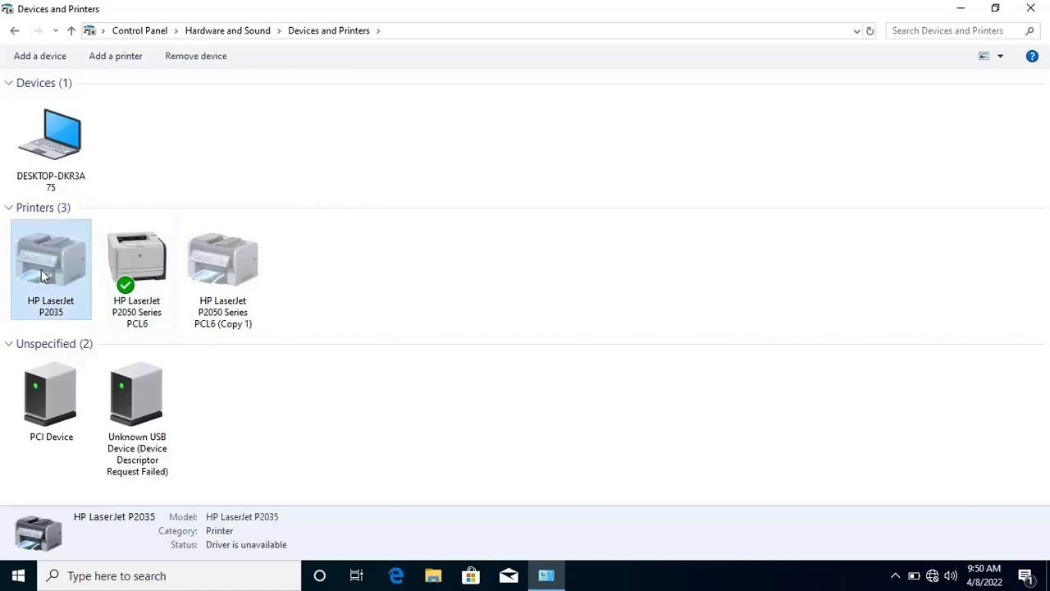
left_click(195, 56)
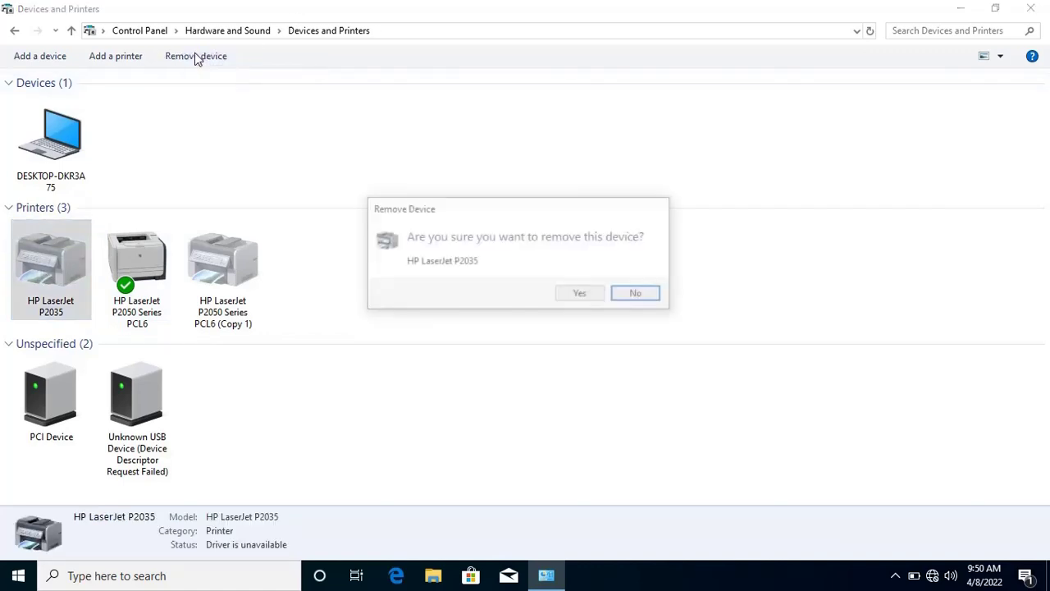
left_click(581, 294)
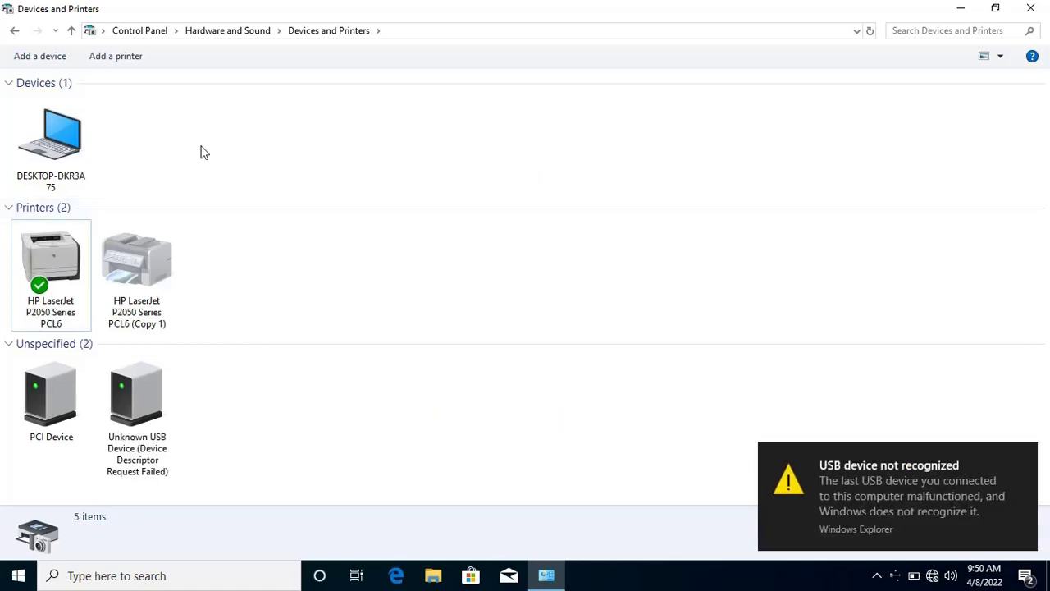
Step: Start adding an unlisted local printer with manual settings, using the existing port LPT1: (Printer Port)
left_click(115, 57)
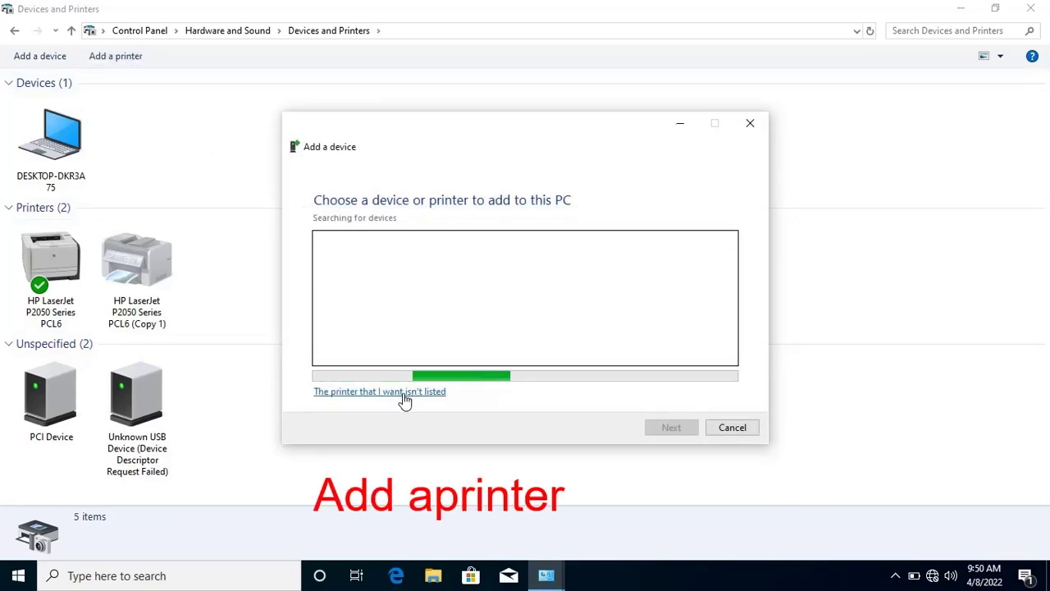
left_click(355, 393)
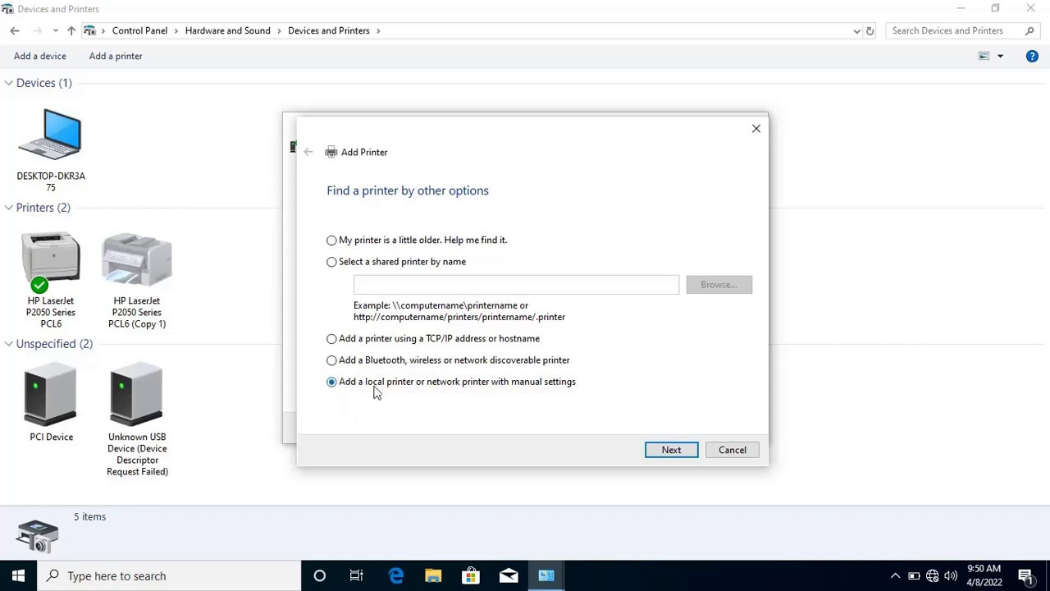
left_click(671, 451)
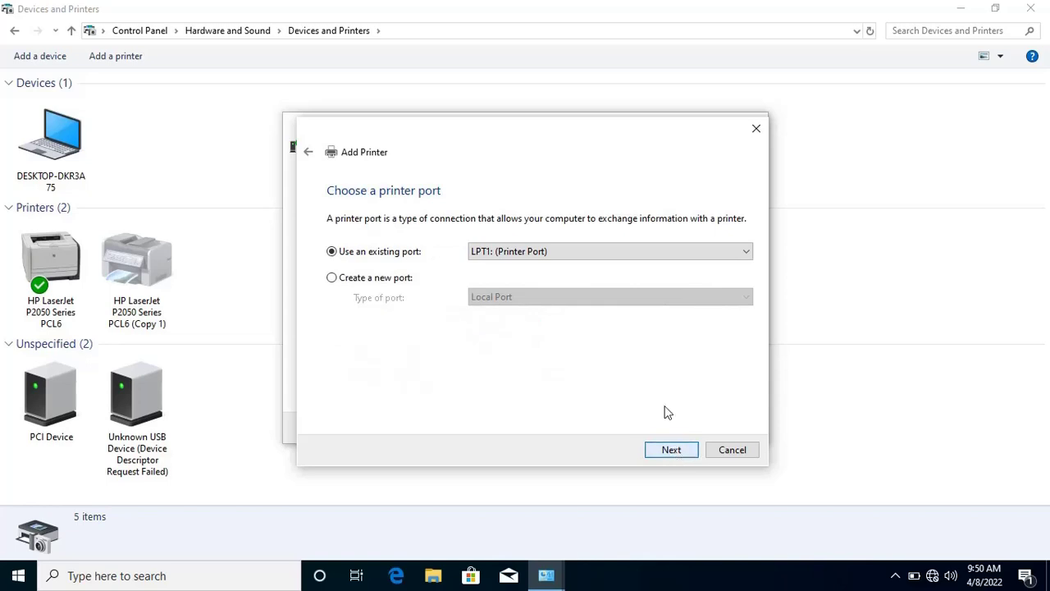
left_click(672, 451)
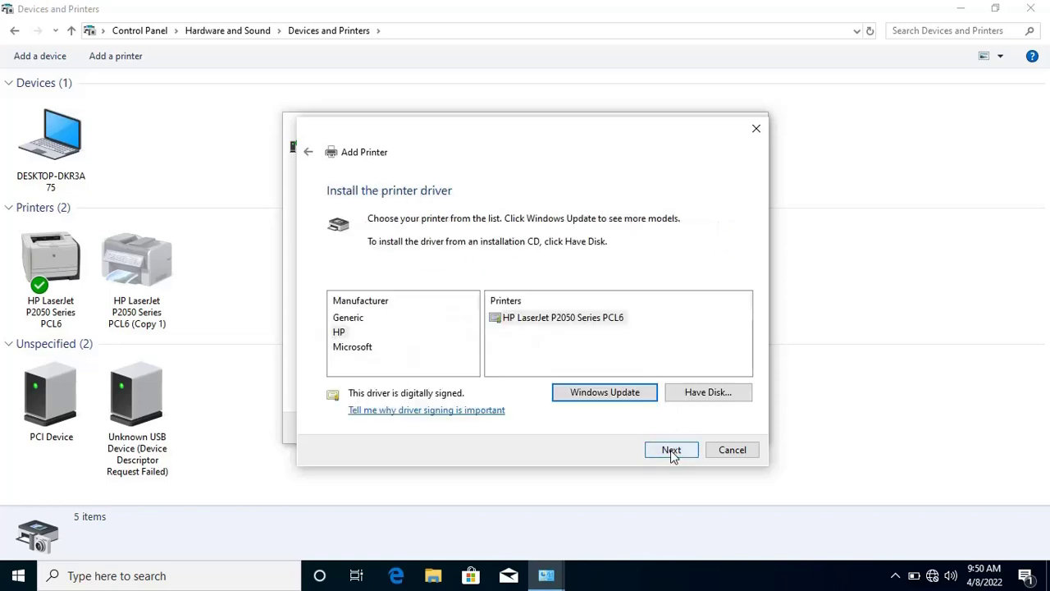
Step: Load the printer driver from disk using Autorun.inf on the DVD RW Drive (E:) LJ_P2030
left_click(706, 392)
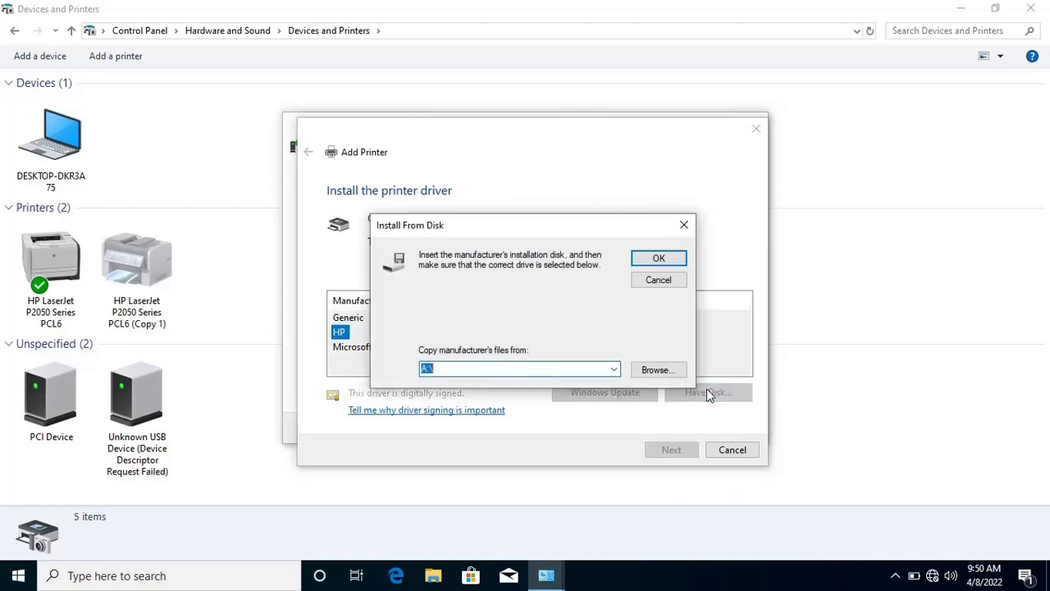
left_click(656, 370)
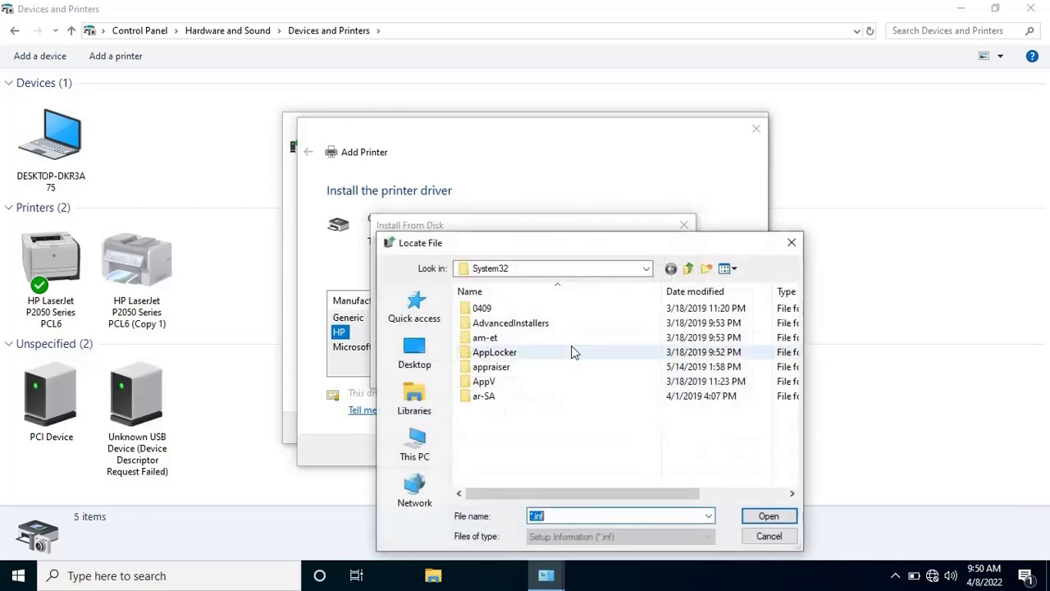
left_click(423, 447)
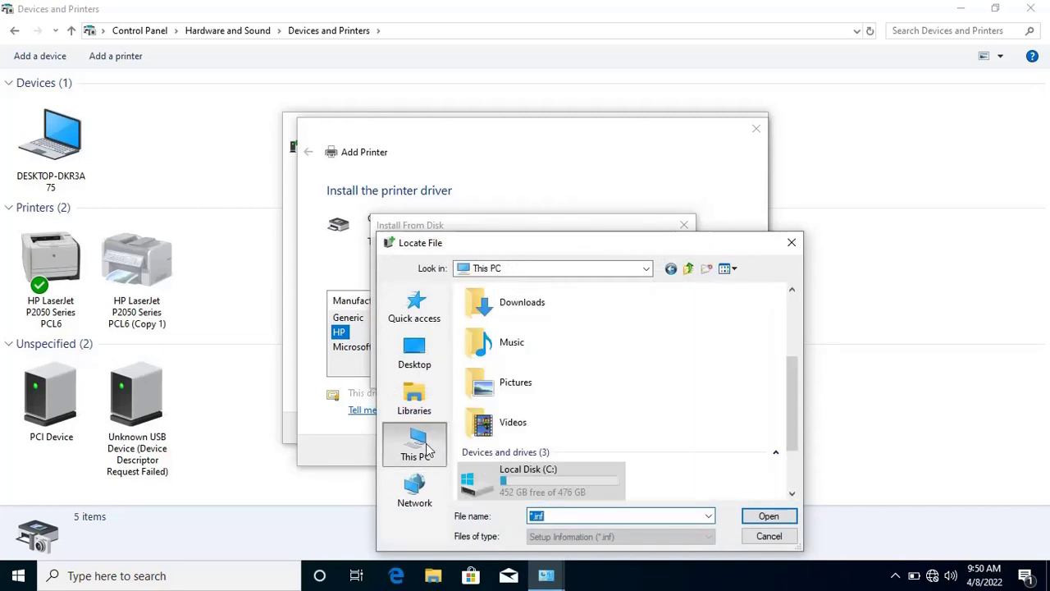
left_click(792, 495)
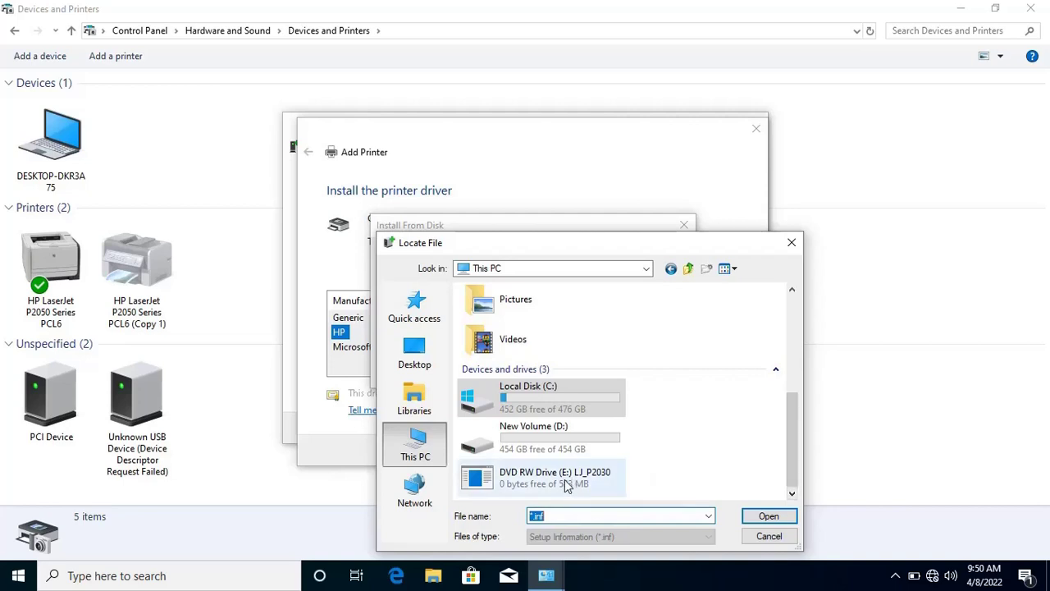
left_click(554, 482)
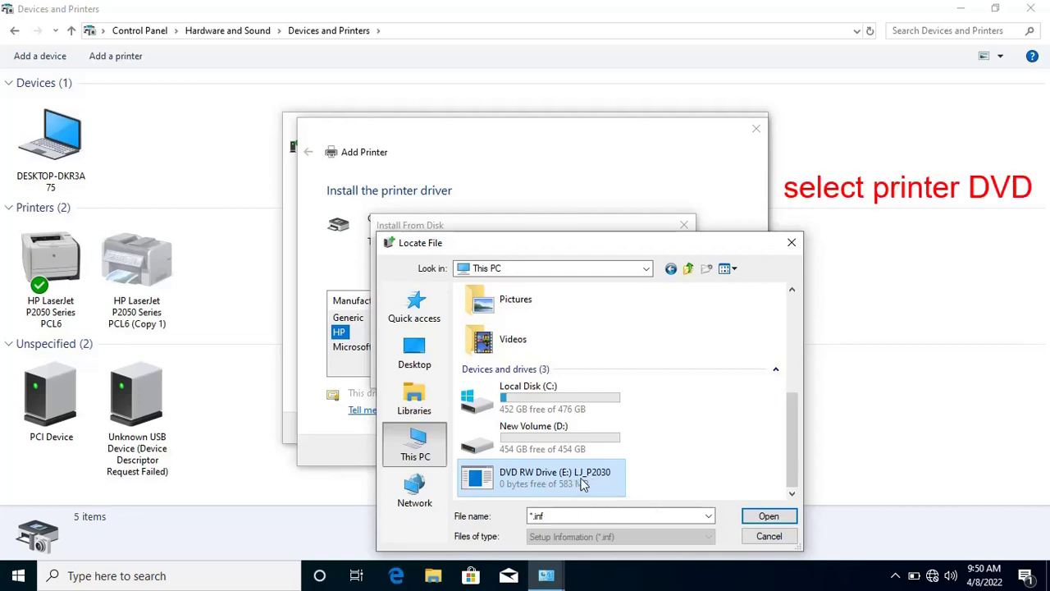
left_click(768, 516)
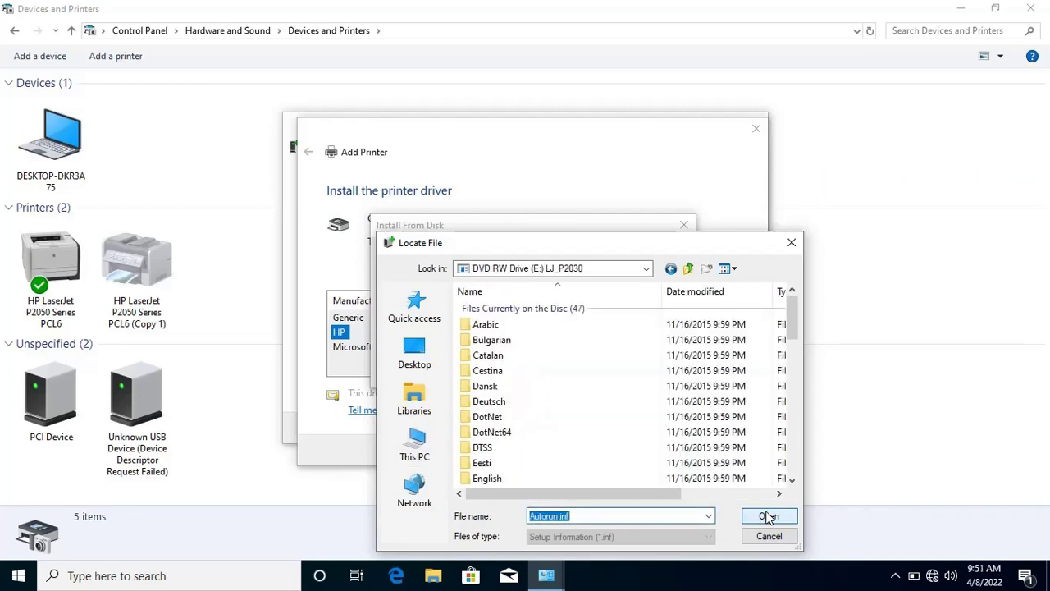
left_click(768, 516)
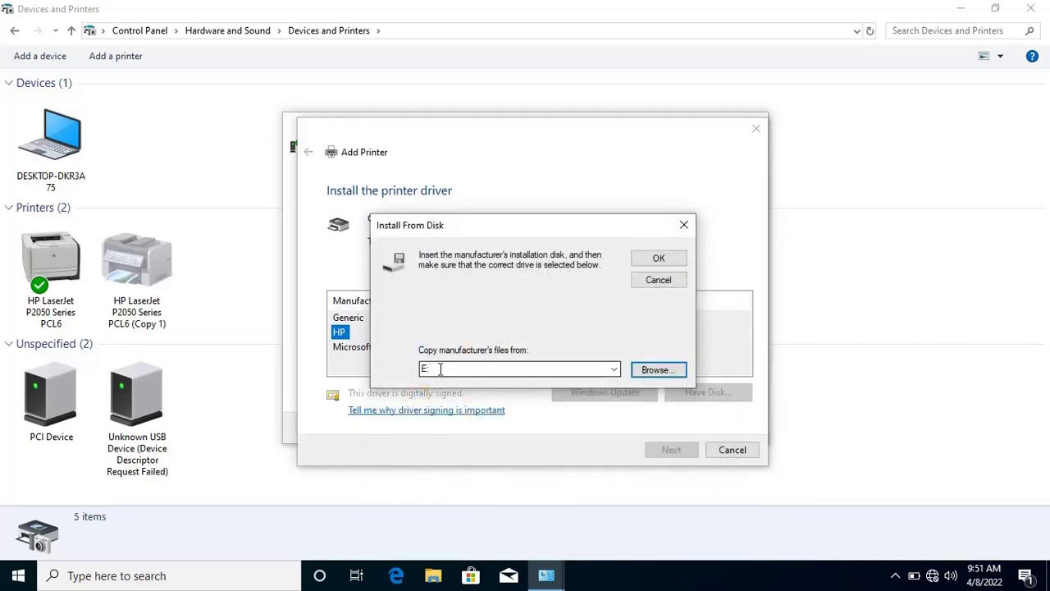
left_click(644, 261)
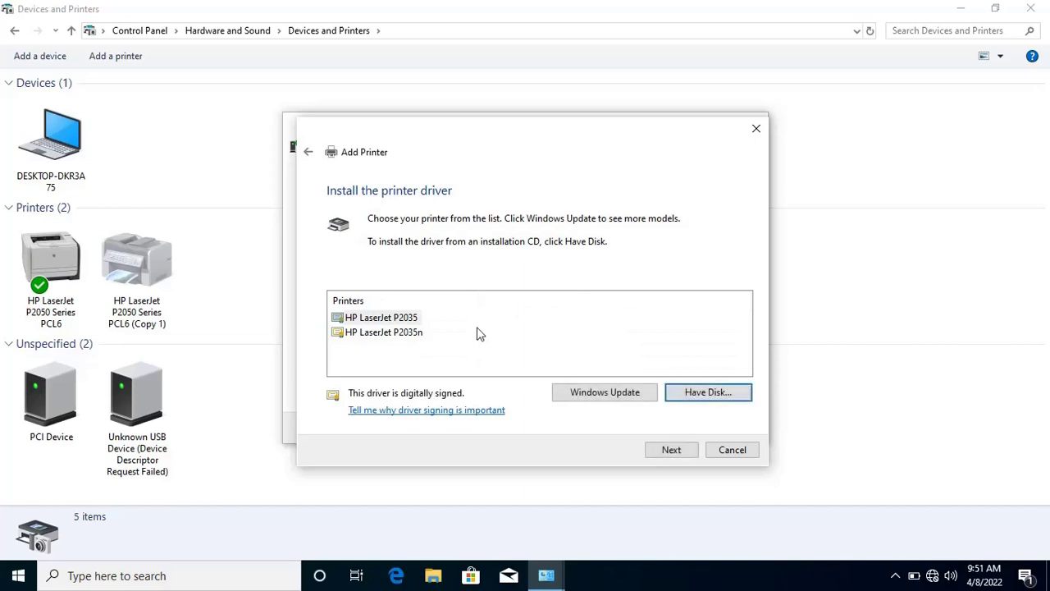
Step: Install the HP LaserJet P2035 driver and finish adding it as the default printer
left_click(407, 320)
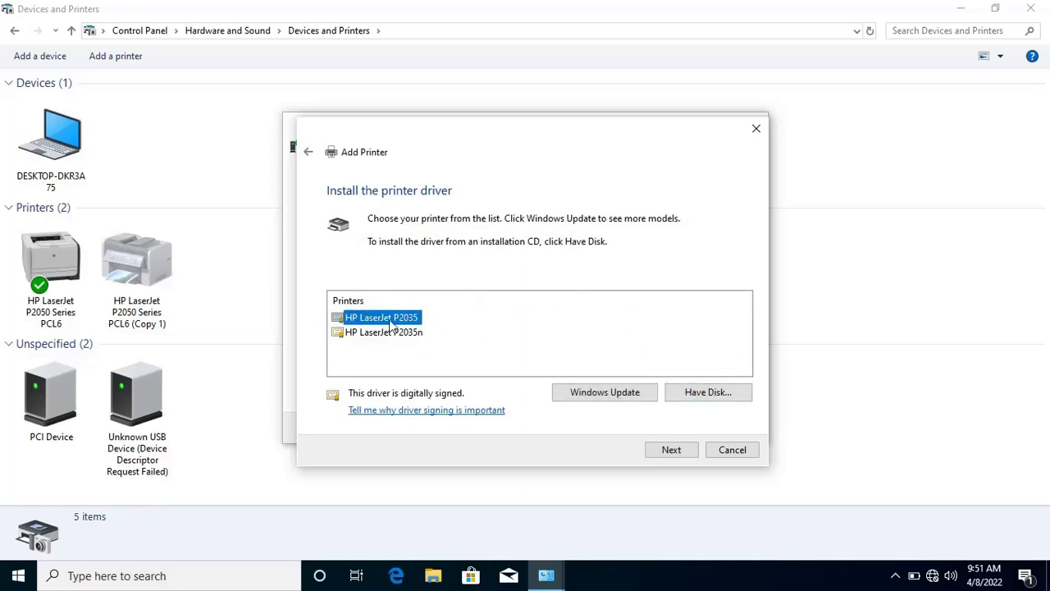
left_click(676, 451)
left_click(677, 451)
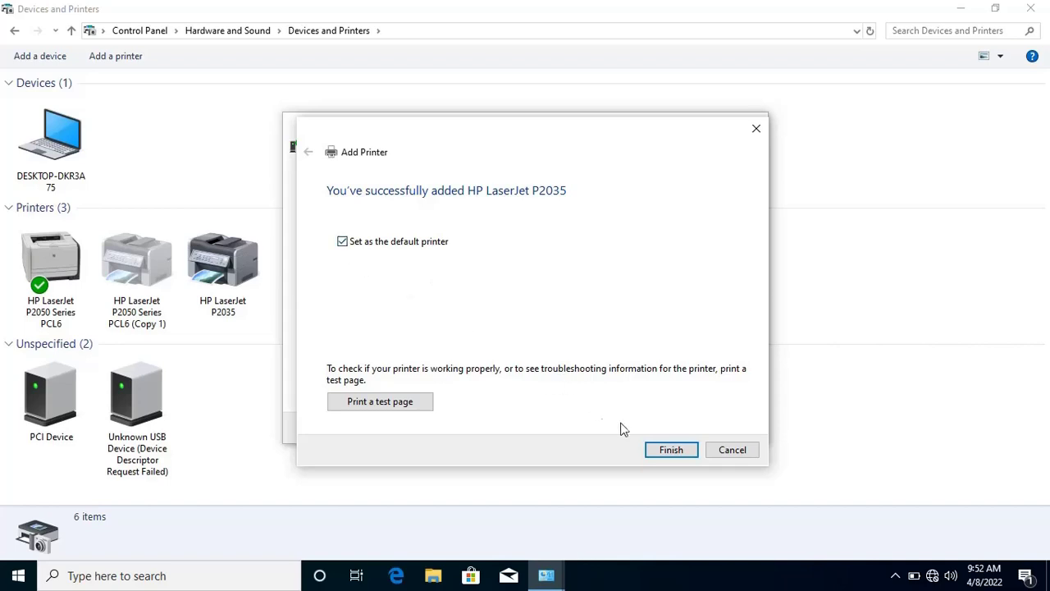
left_click(661, 453)
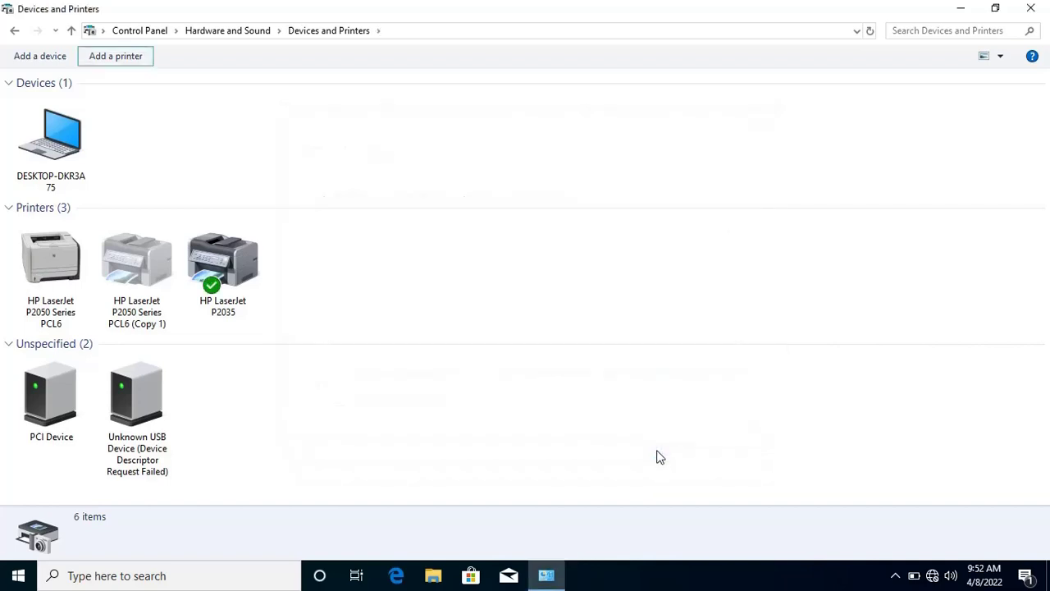
Step: Check the default-printer setting of the newly added HP LaserJet P2035
left_click(194, 263)
right_click(194, 263)
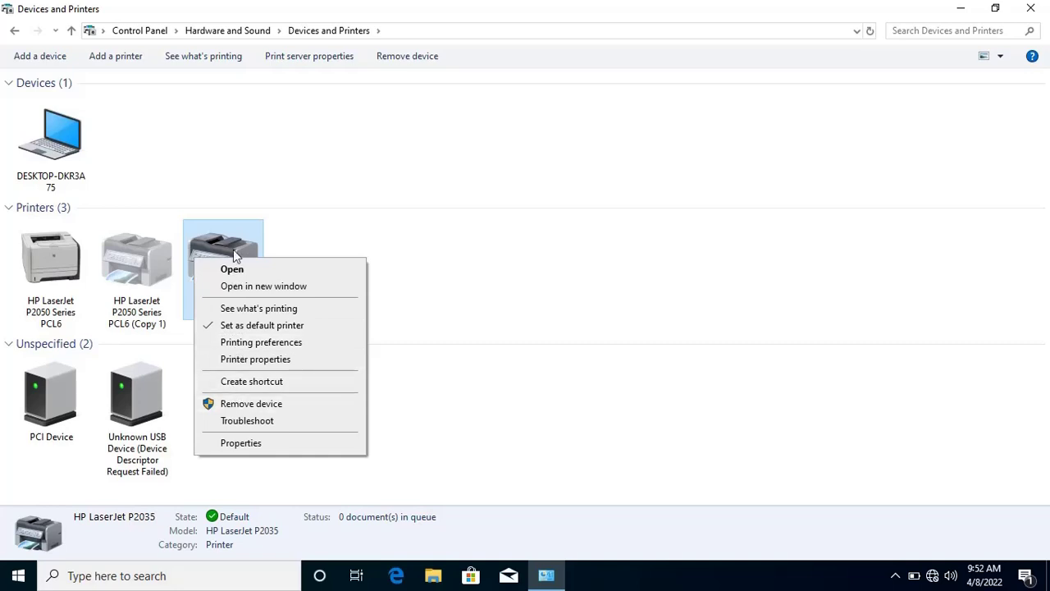
left_click(495, 274)
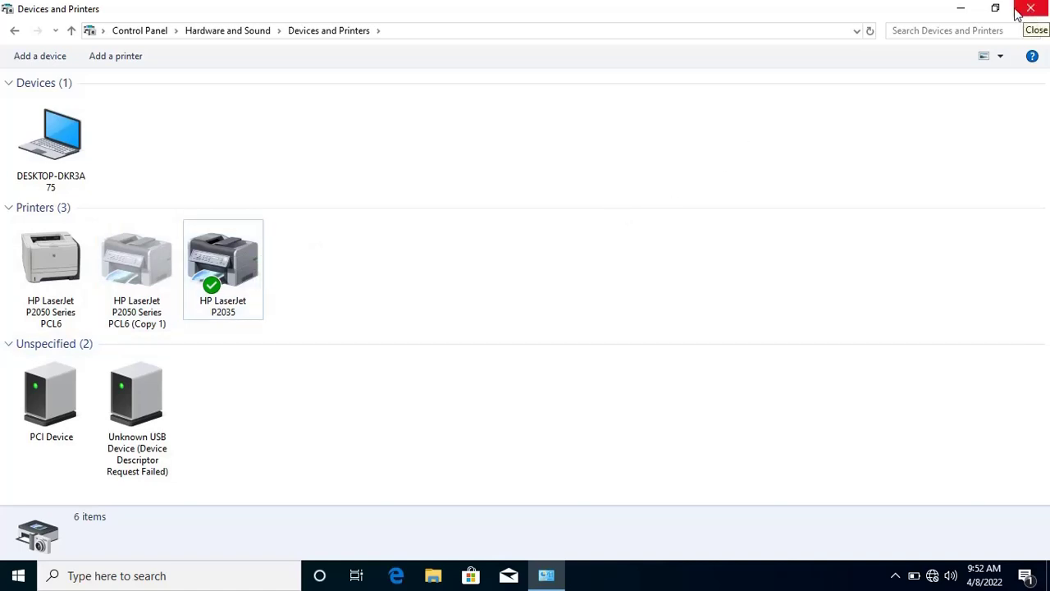
Step: Minimize the Devices and Printers window and refresh the desktop
left_click(961, 8)
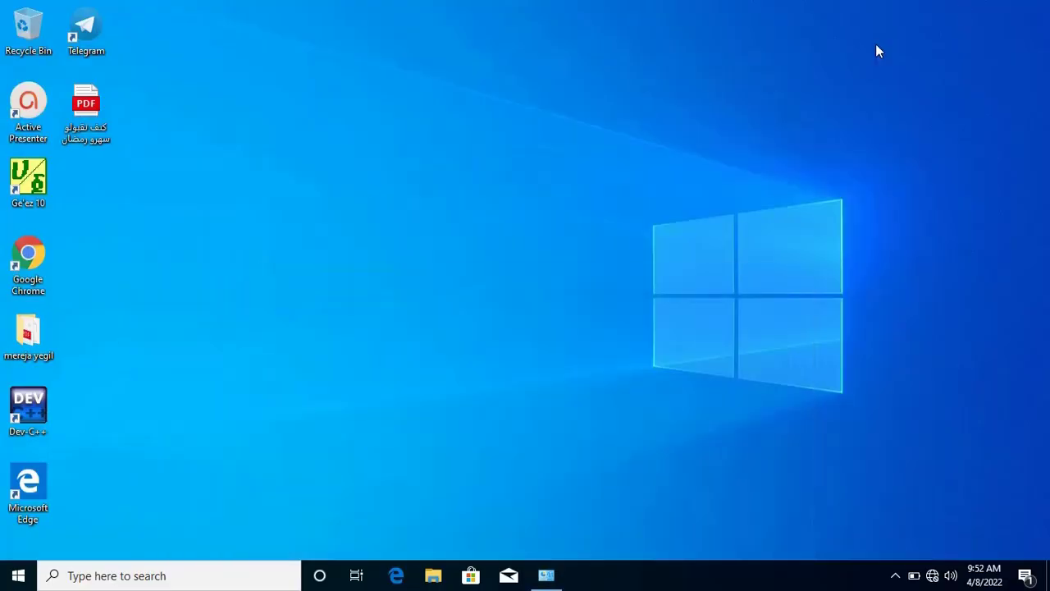
right_click(328, 191)
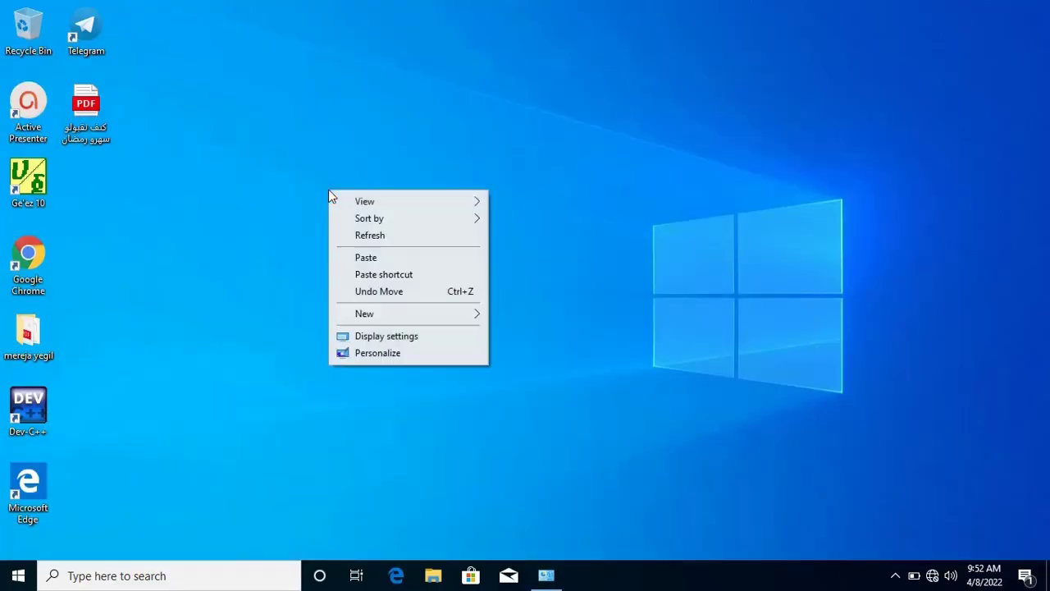
left_click(355, 235)
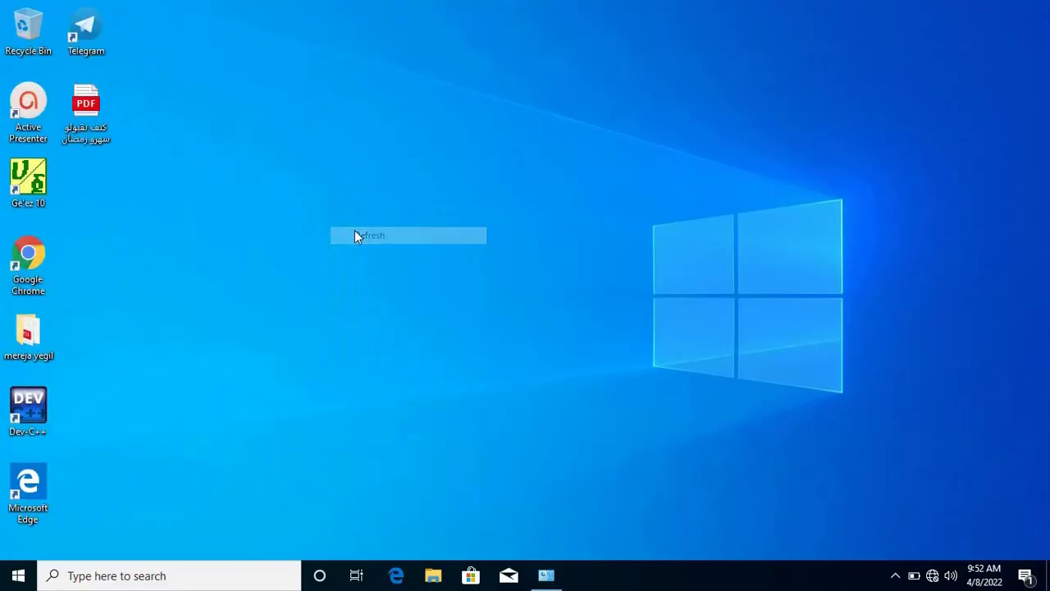
Step: Search for and open Microsoft Office Word 2007, and maximize its window
left_click(127, 577)
type("wor")
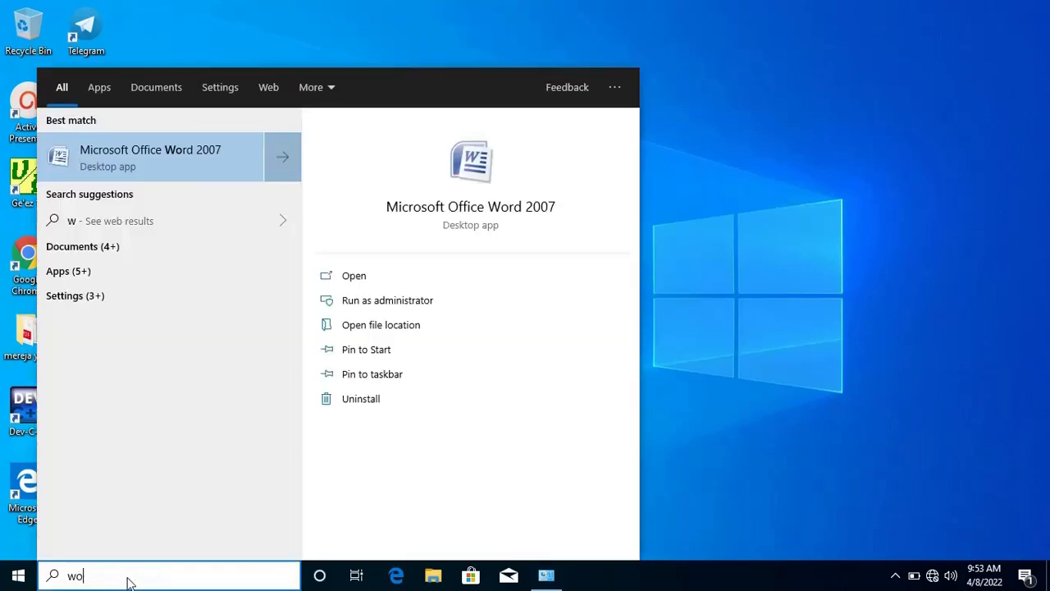
left_click(183, 167)
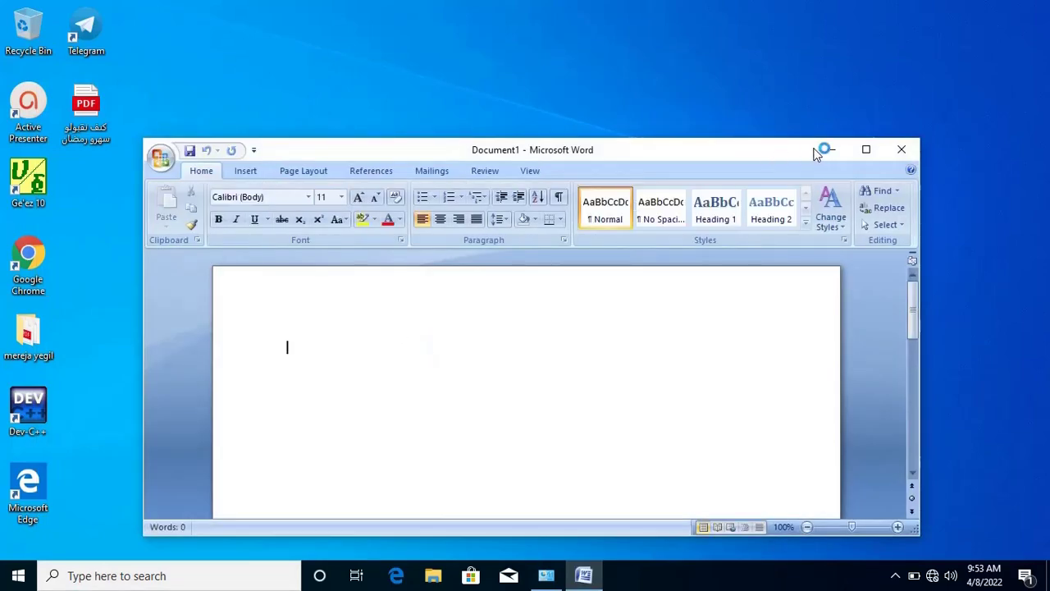
left_click(863, 151)
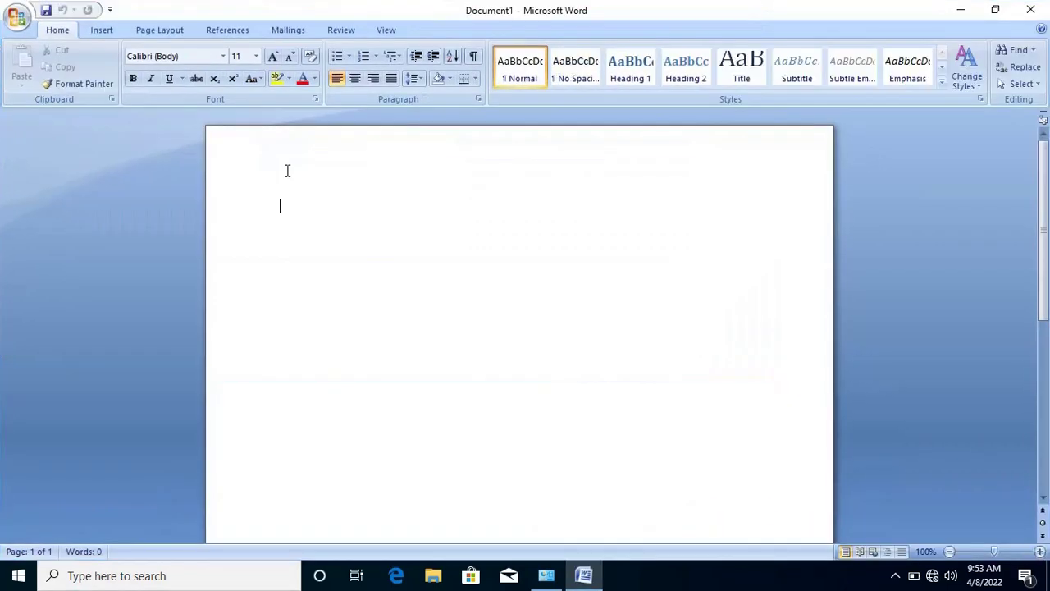
Step: Print the blank document on the HP LaserJet P2035, then view the printer's queue from the error notification and close it
left_click(14, 15)
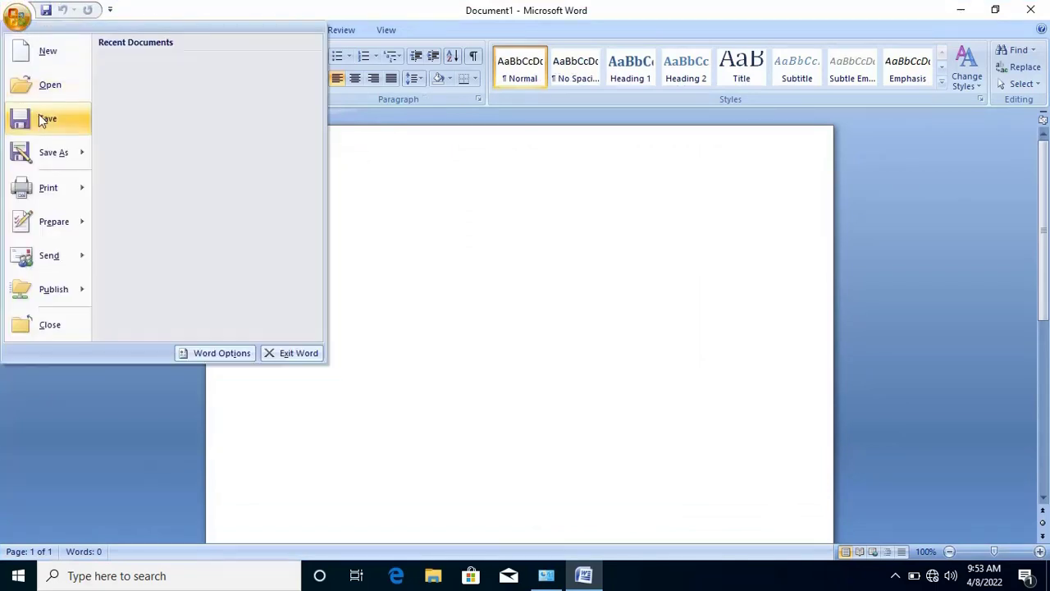
left_click(42, 188)
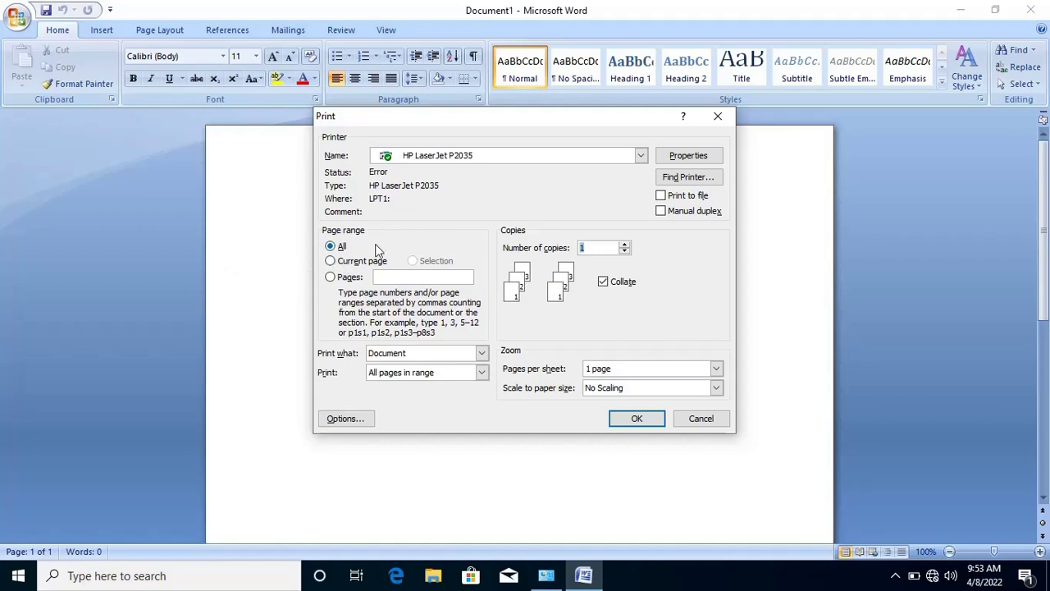
left_click(497, 161)
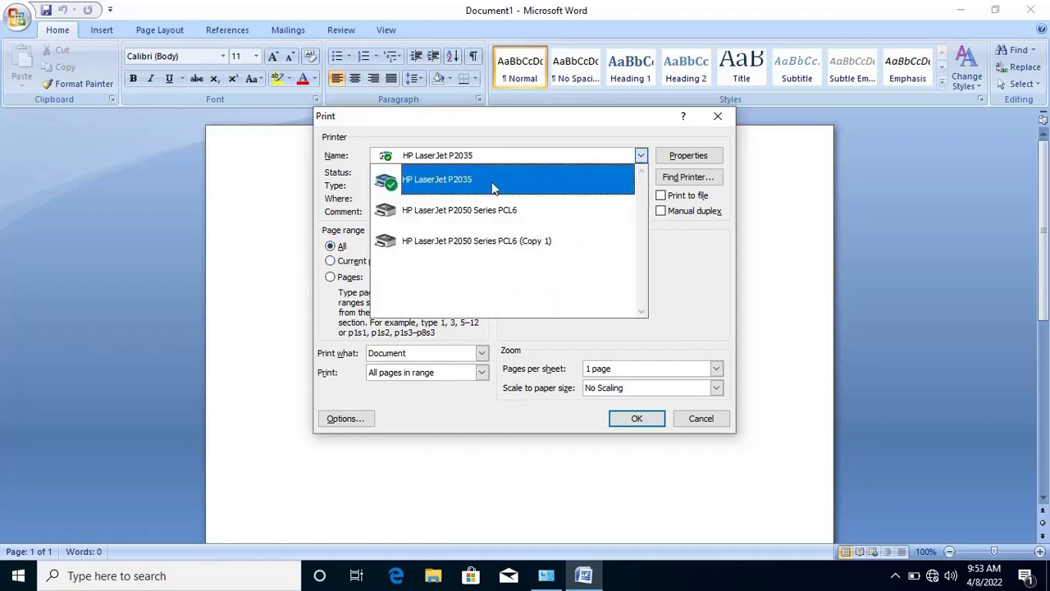
left_click(495, 188)
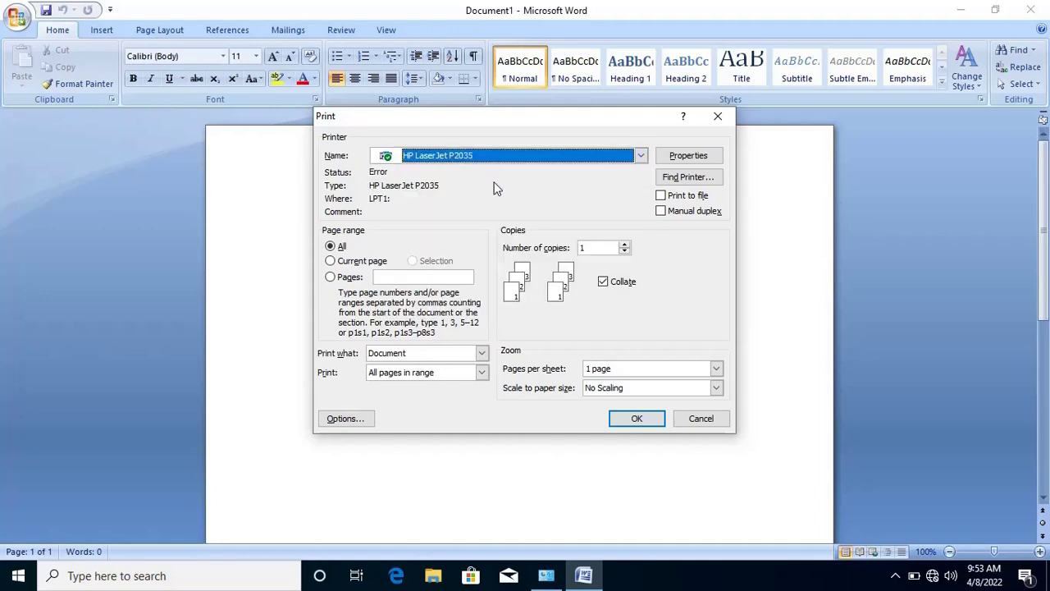
left_click(636, 420)
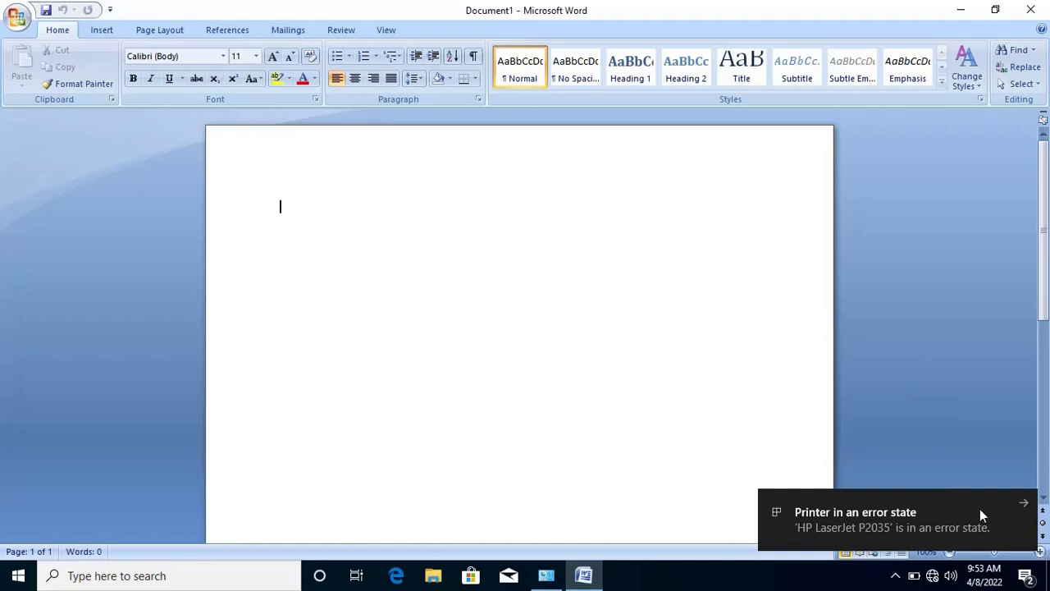
left_click(897, 532)
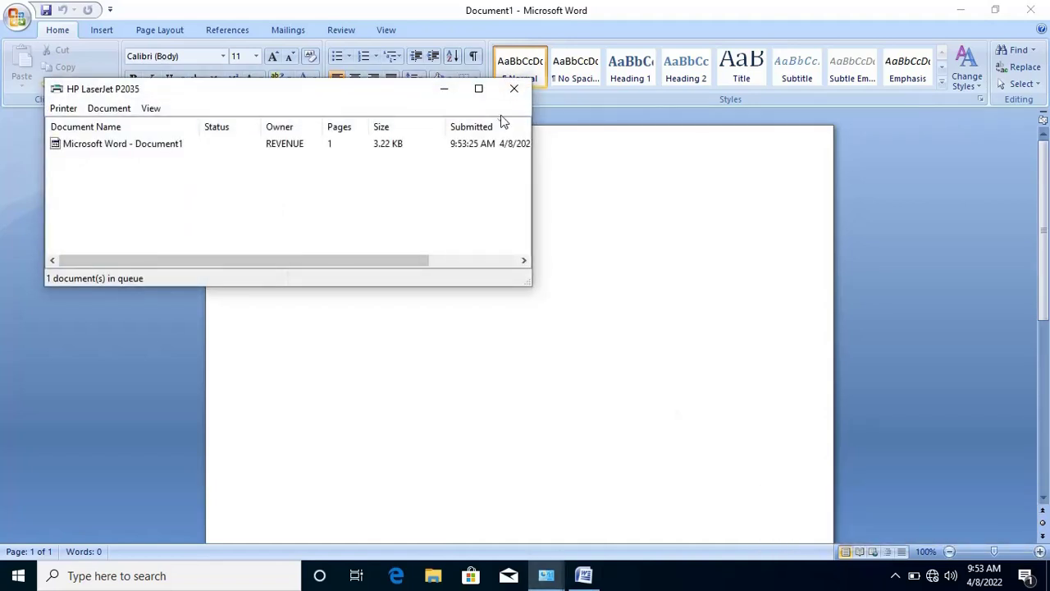
left_click(514, 90)
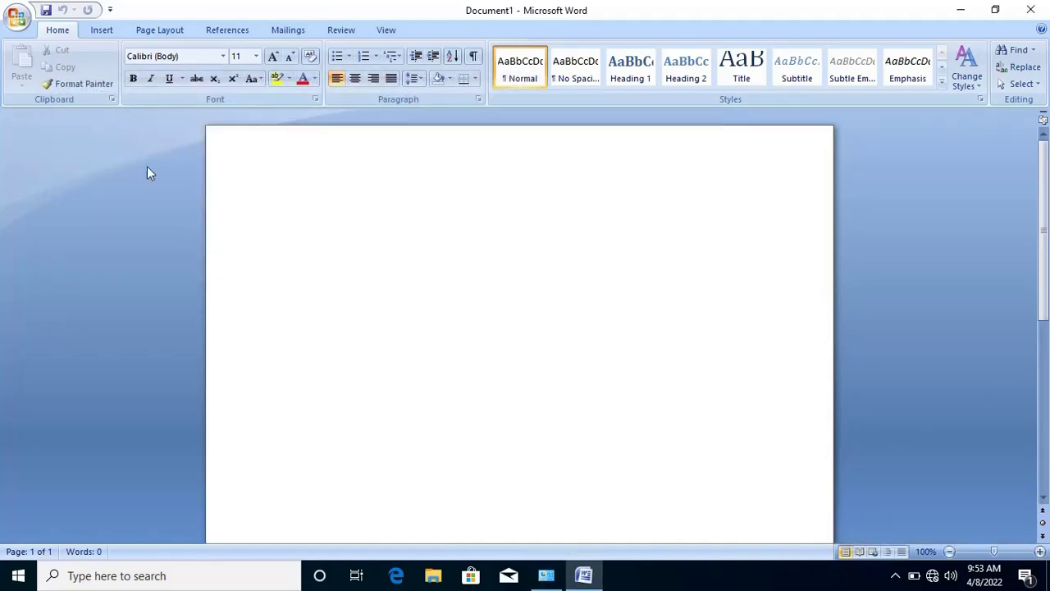
Step: Print the blank document a second time, choosing the HP LaserJet P2035 from the available printers
left_click(16, 16)
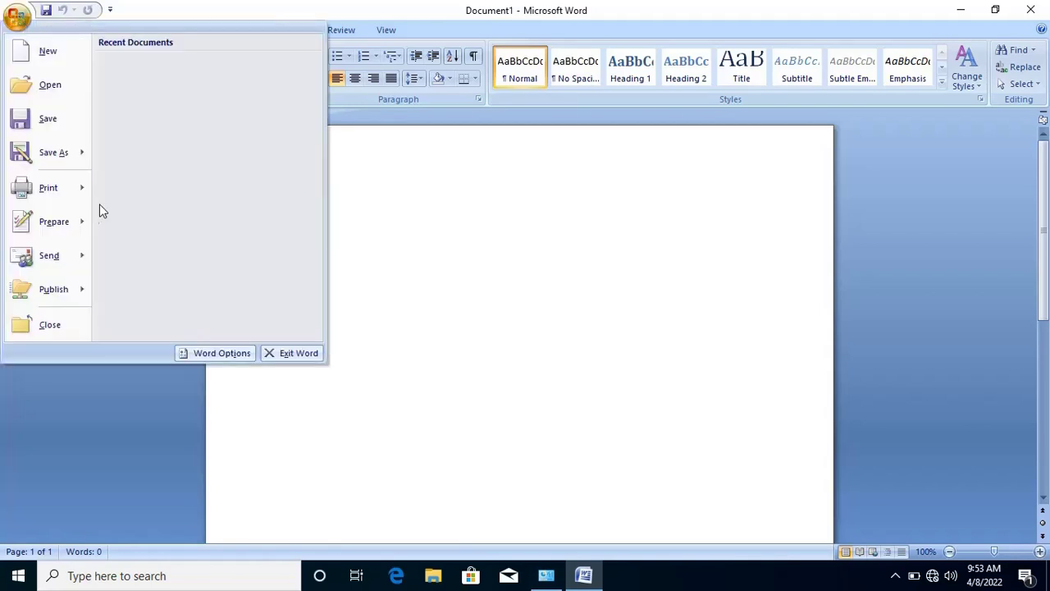
left_click(53, 192)
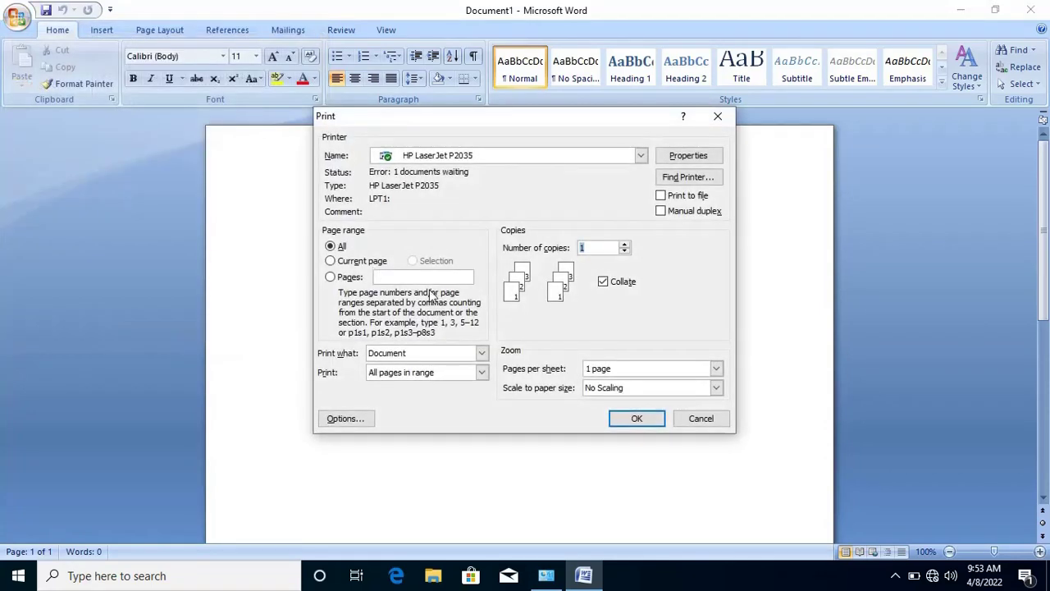
left_click(640, 156)
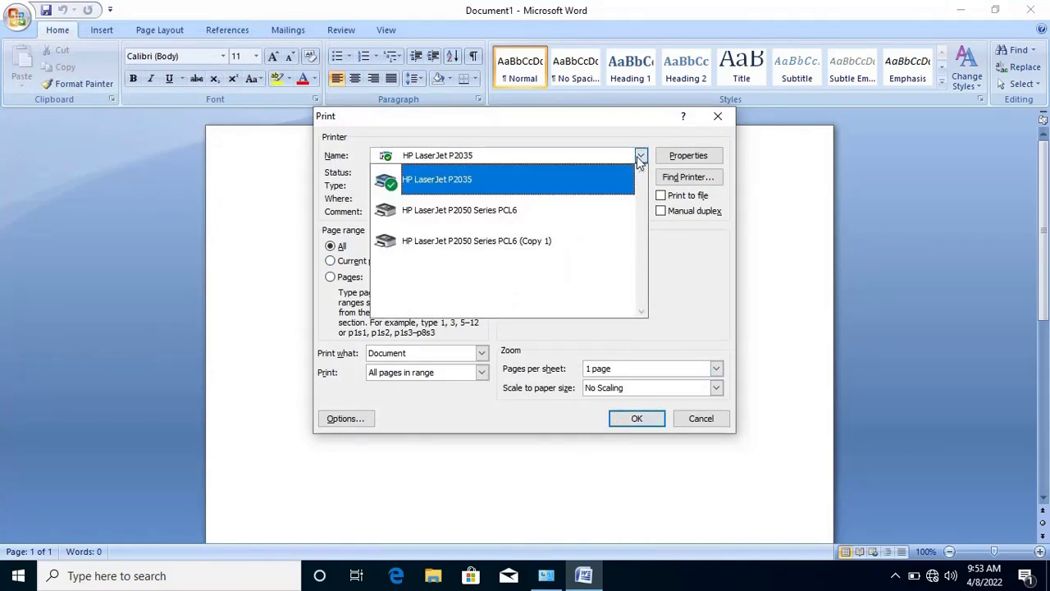
left_click(597, 174)
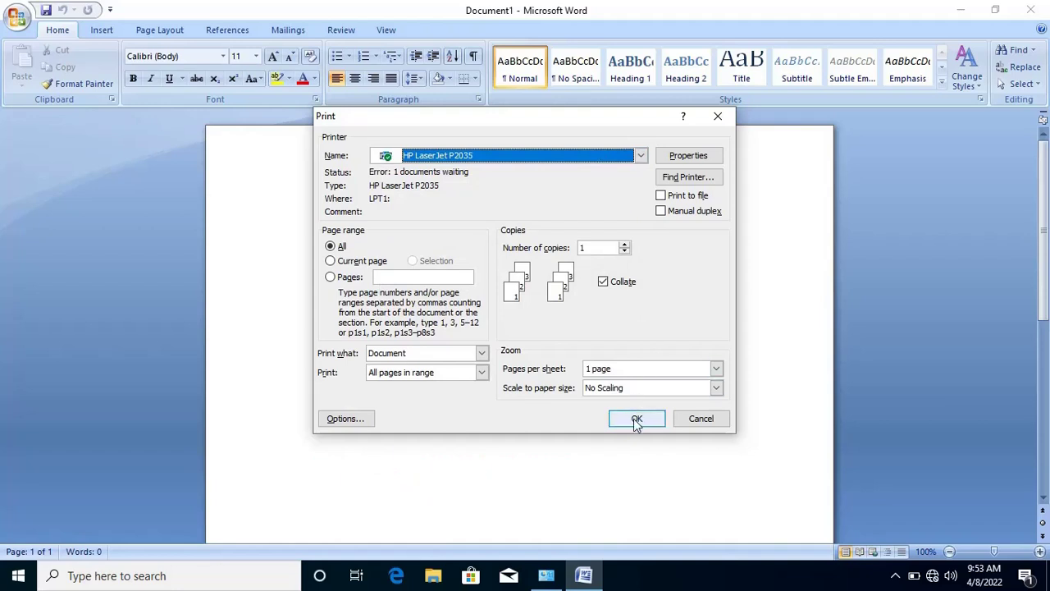
left_click(636, 419)
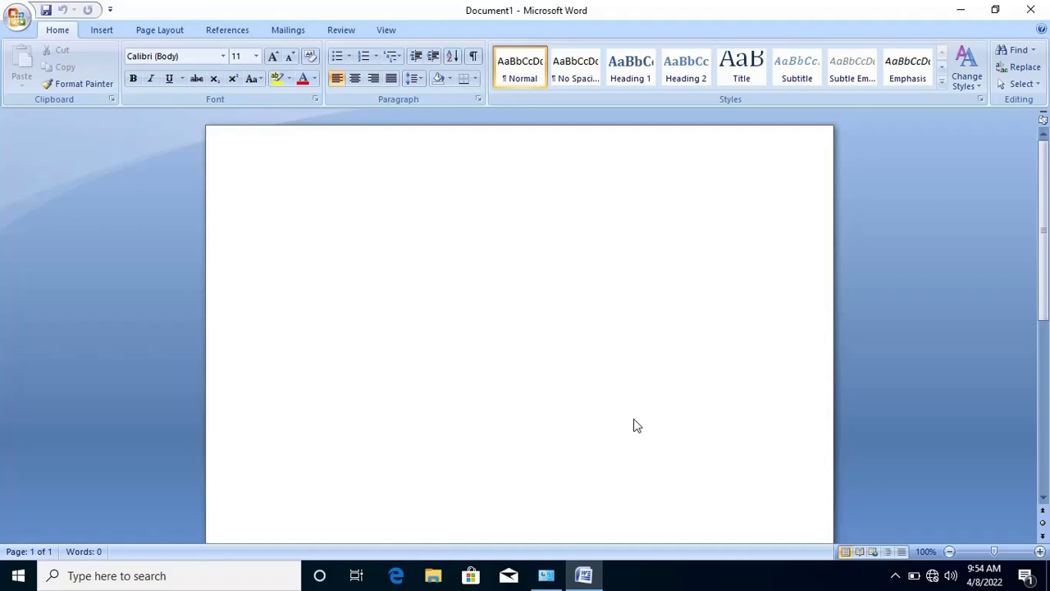
Step: Print the blank document once more with the preselected HP LaserJet P2035 and close Word
left_click(14, 14)
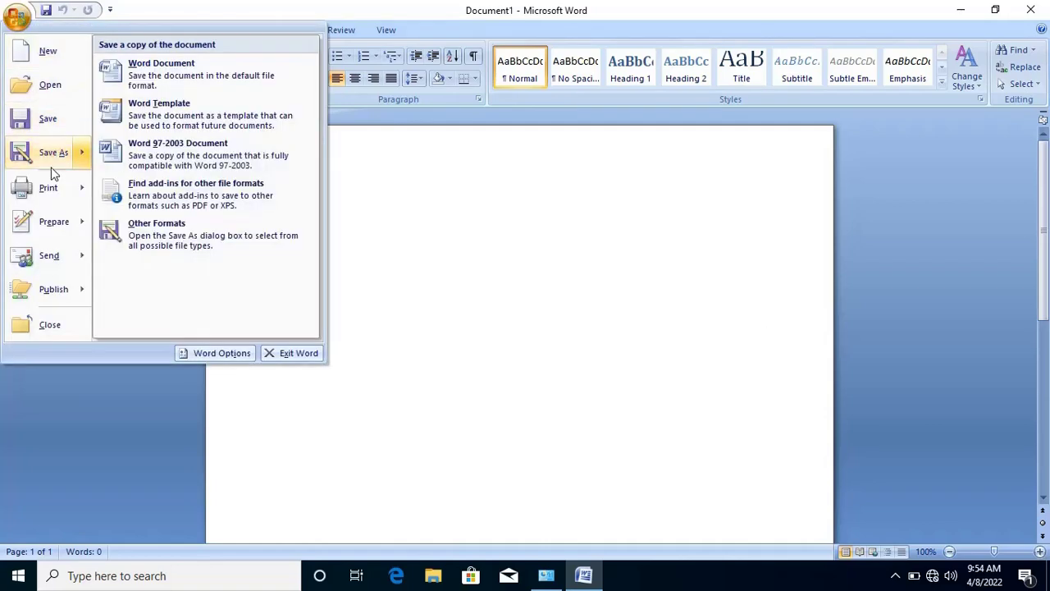
left_click(48, 185)
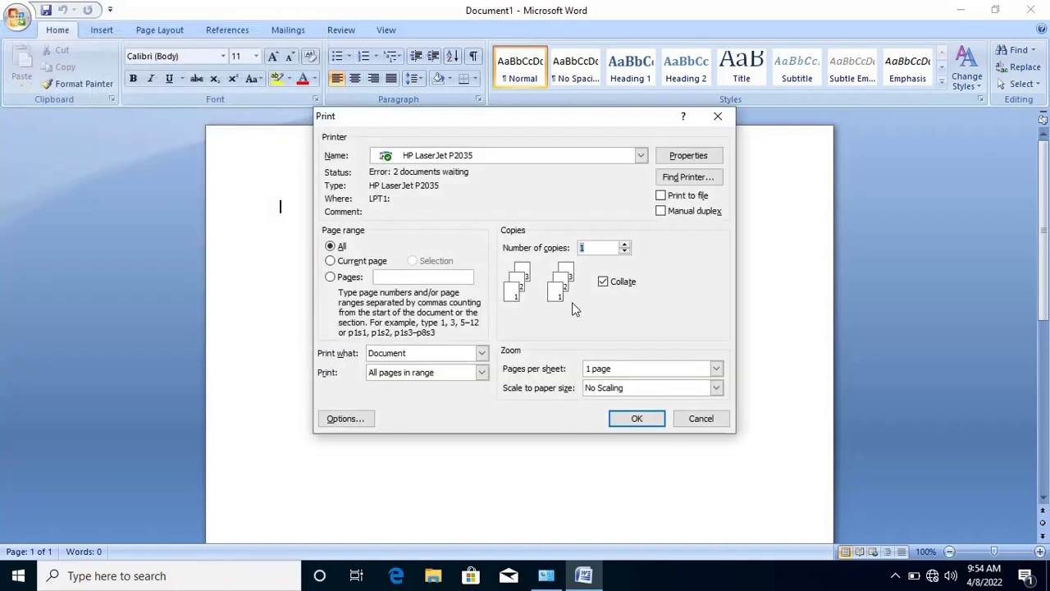
left_click(634, 420)
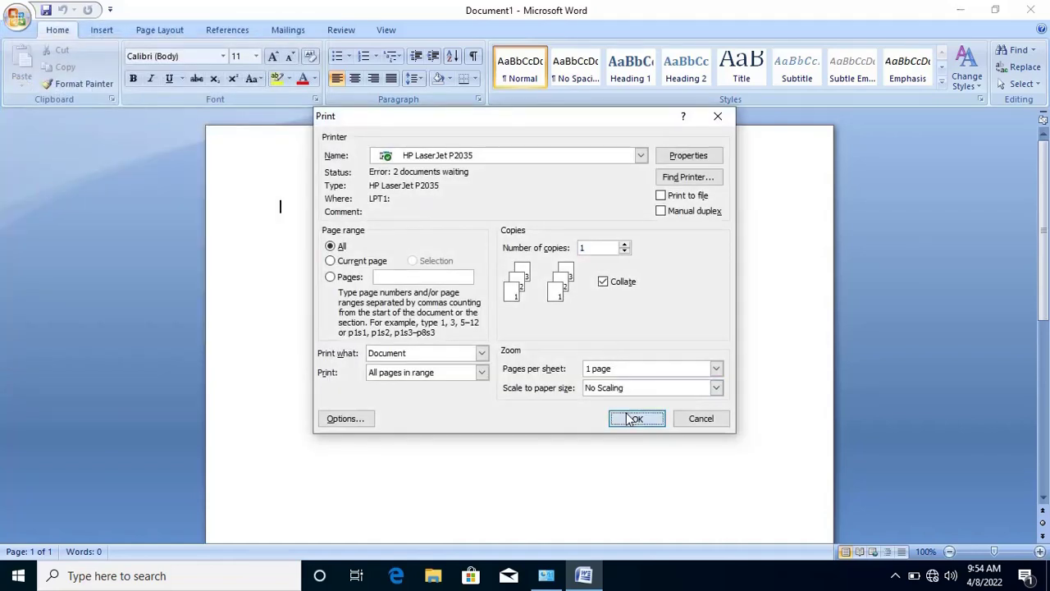
left_click(1032, 10)
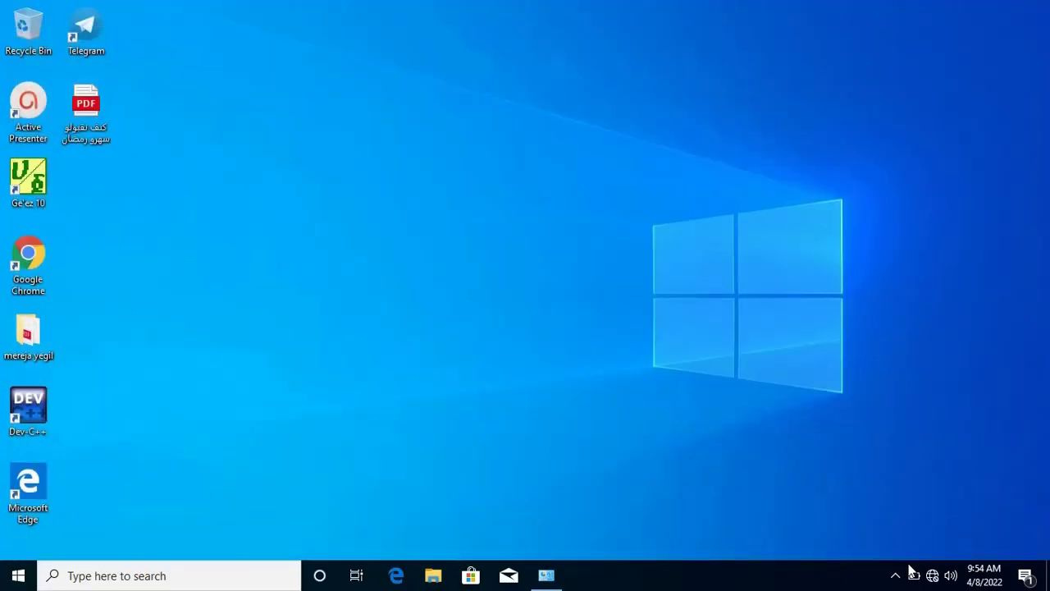